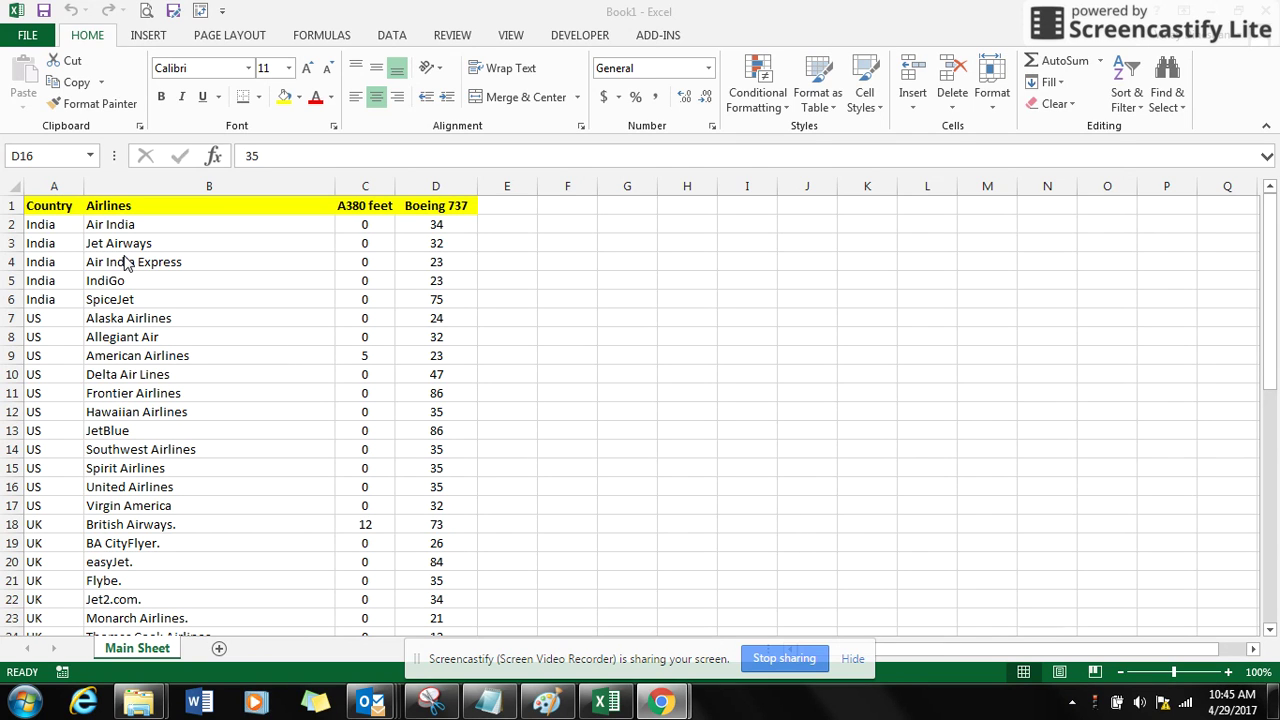
left_click(61, 184)
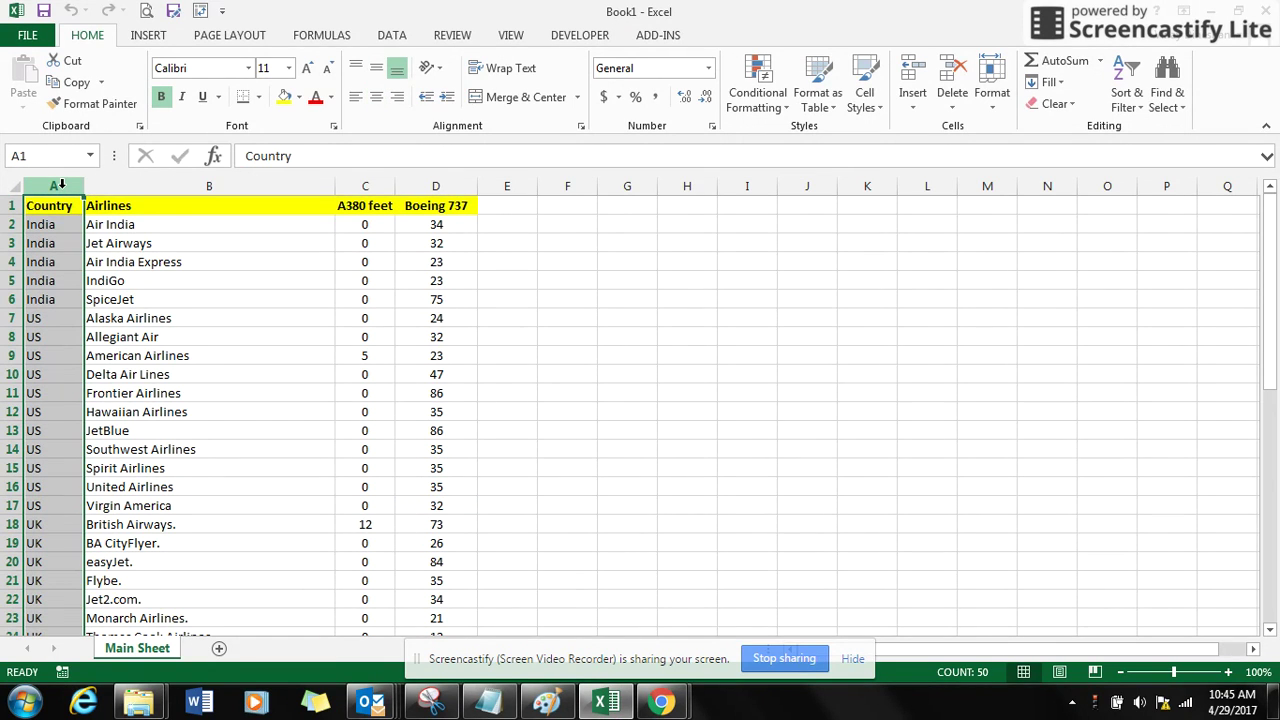
left_click(119, 184)
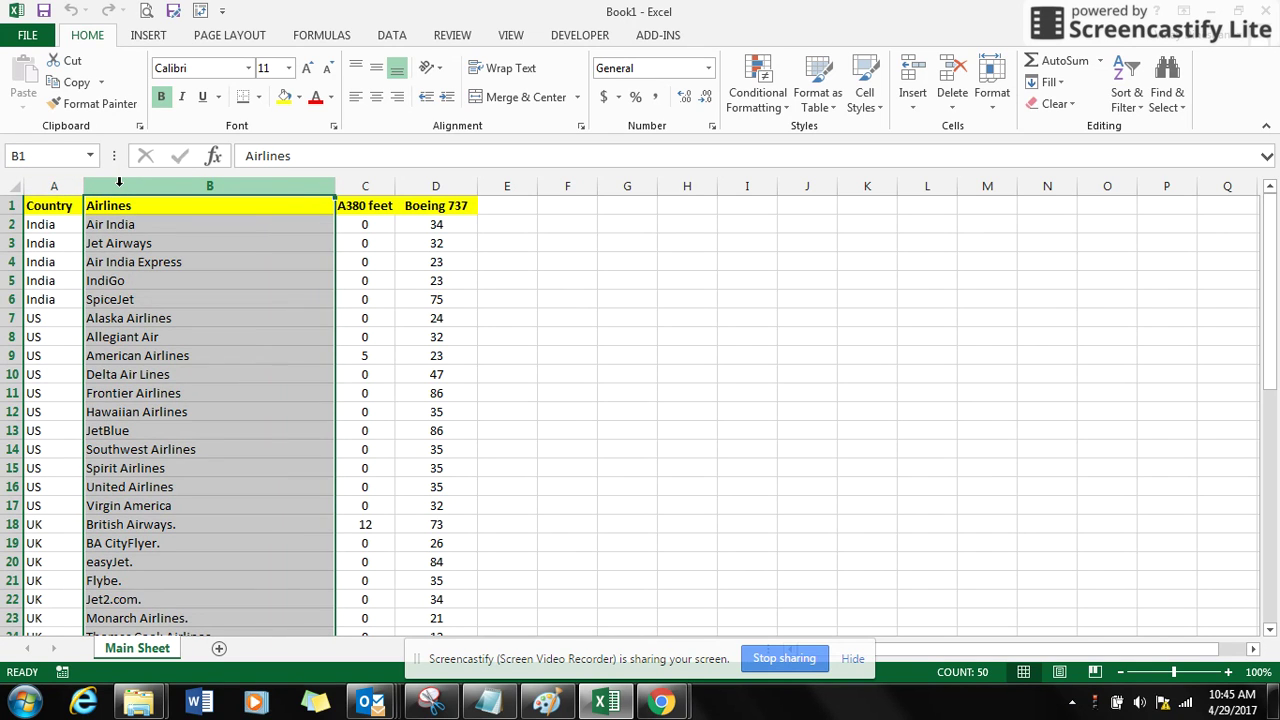
left_click(362, 184)
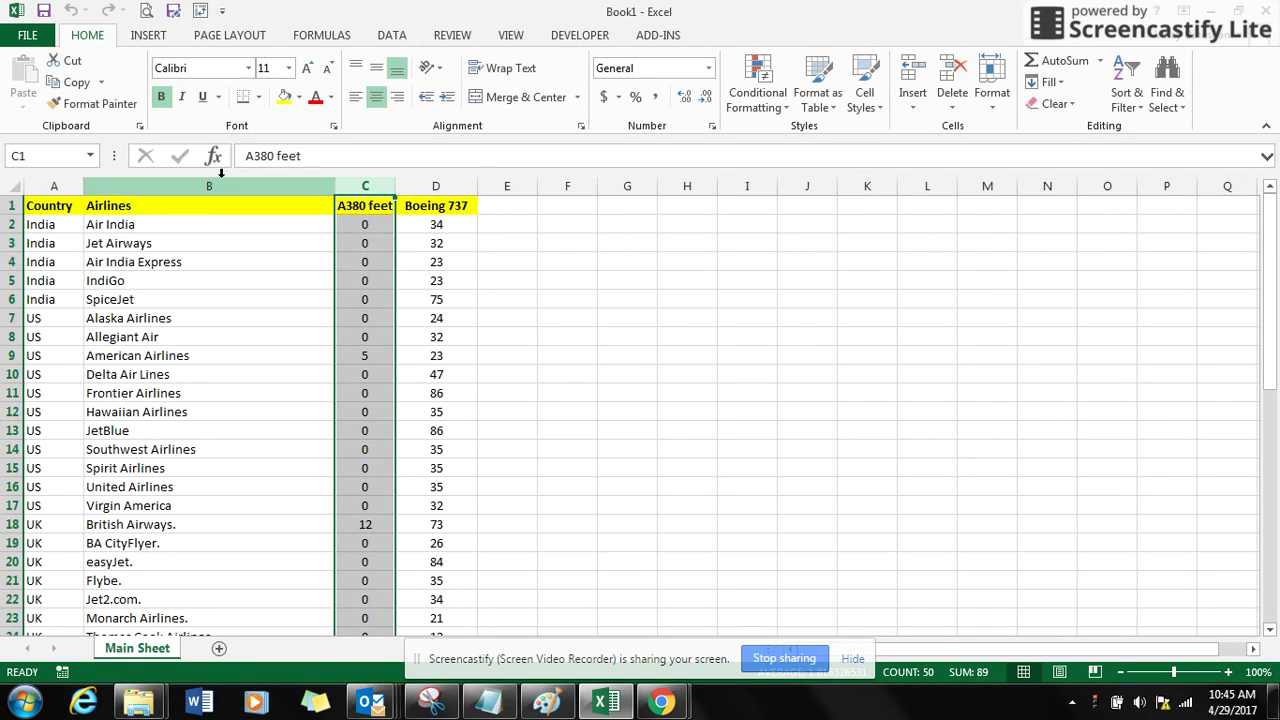
- Create a PivotTable on a new worksheet from the Main Sheet data in A1:D50
left_click(55, 205)
key("shift+Right")
key("shift+Right")
key("shift+Right")
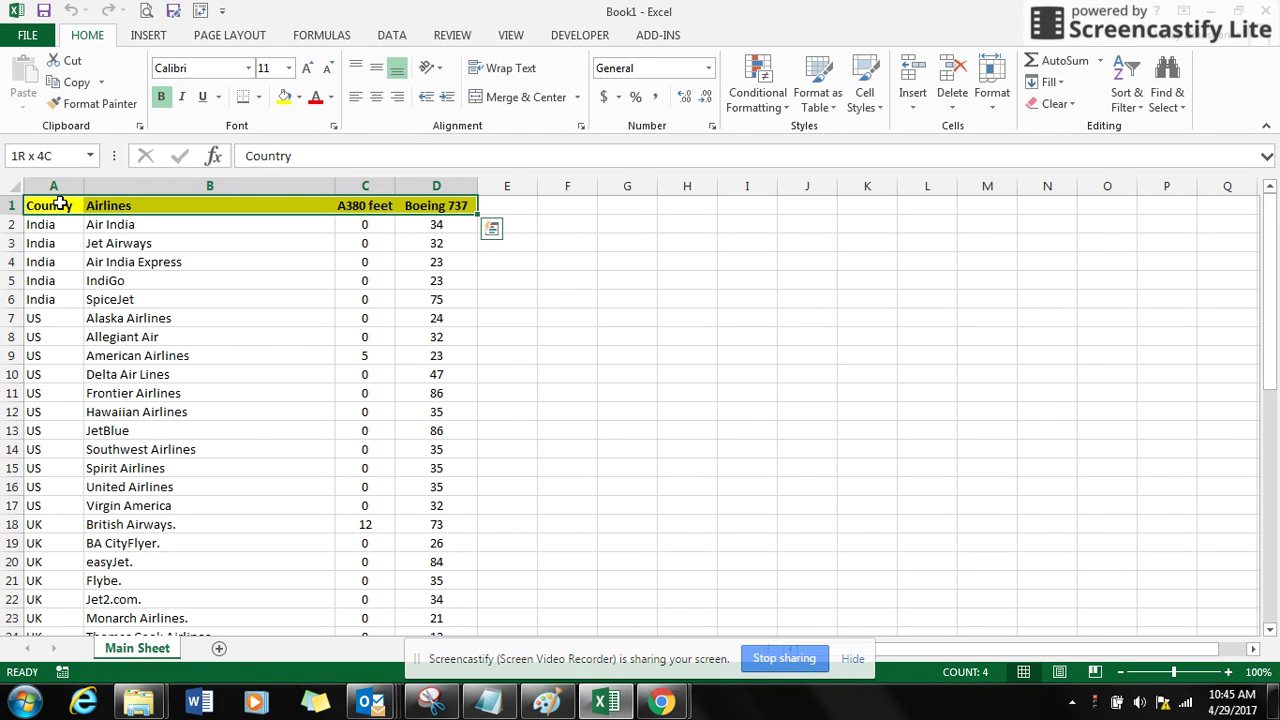
key("ctrl+shift+Down")
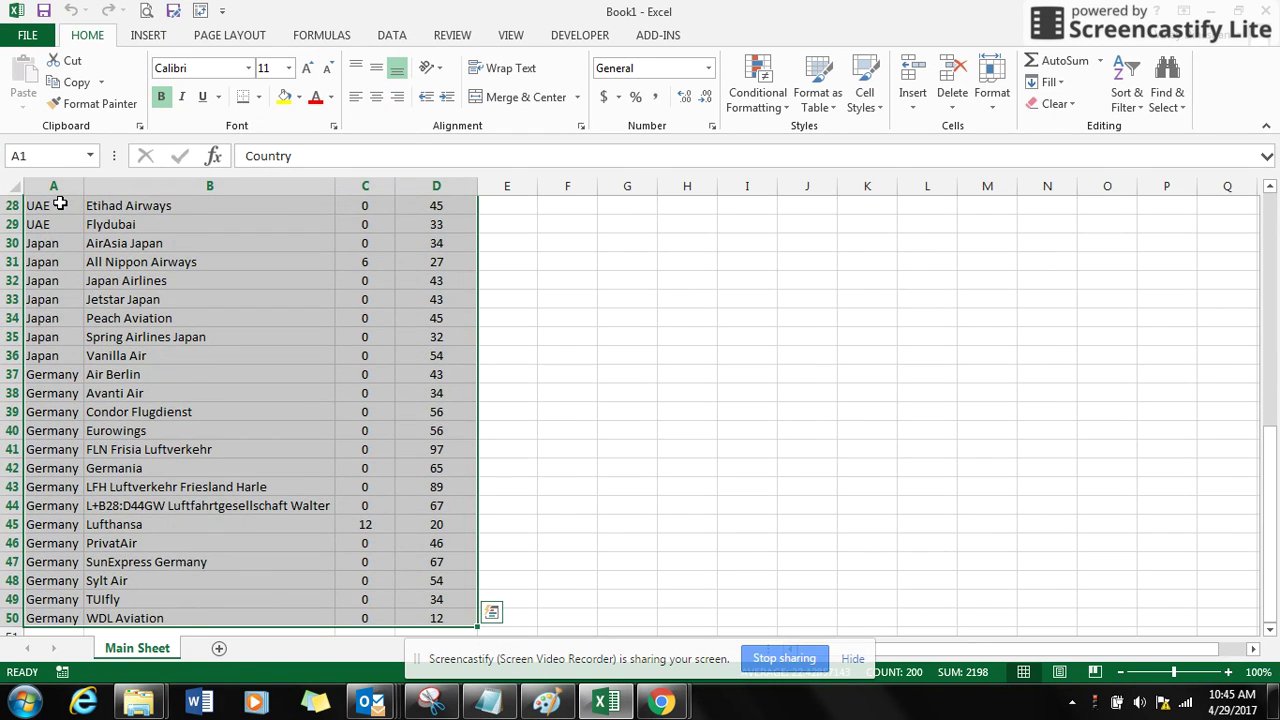
left_click(149, 45)
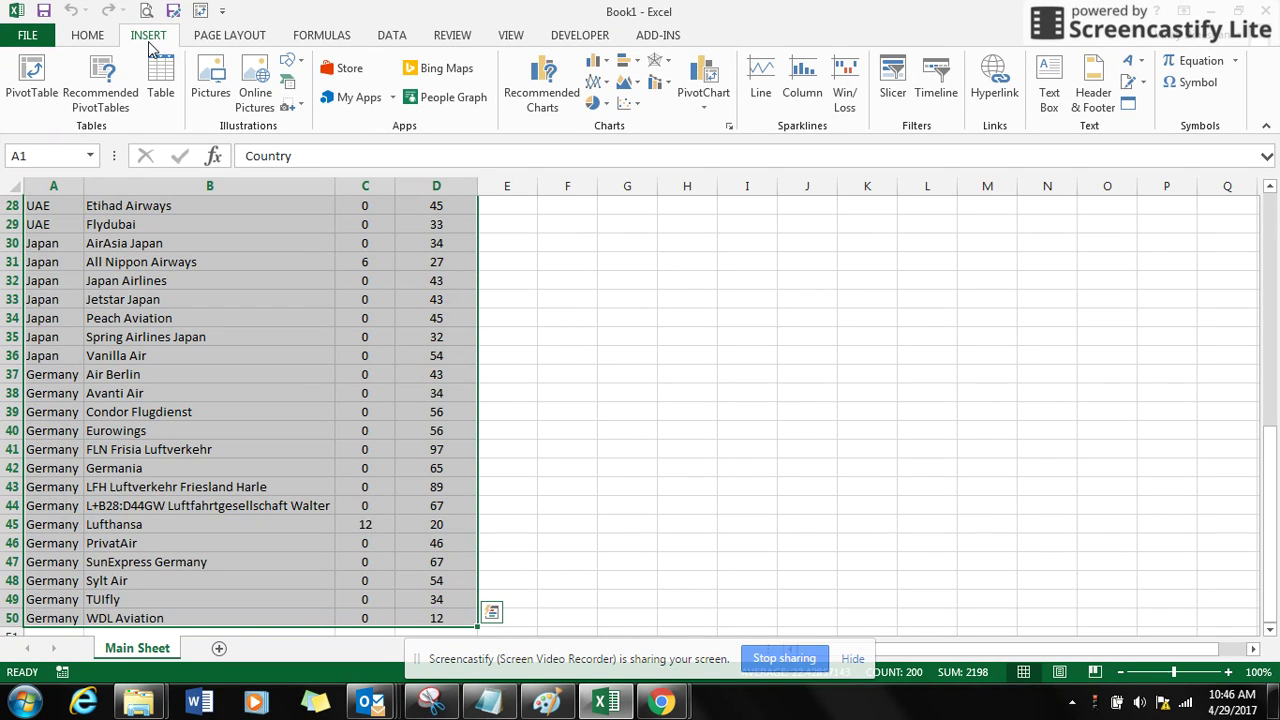
left_click(35, 92)
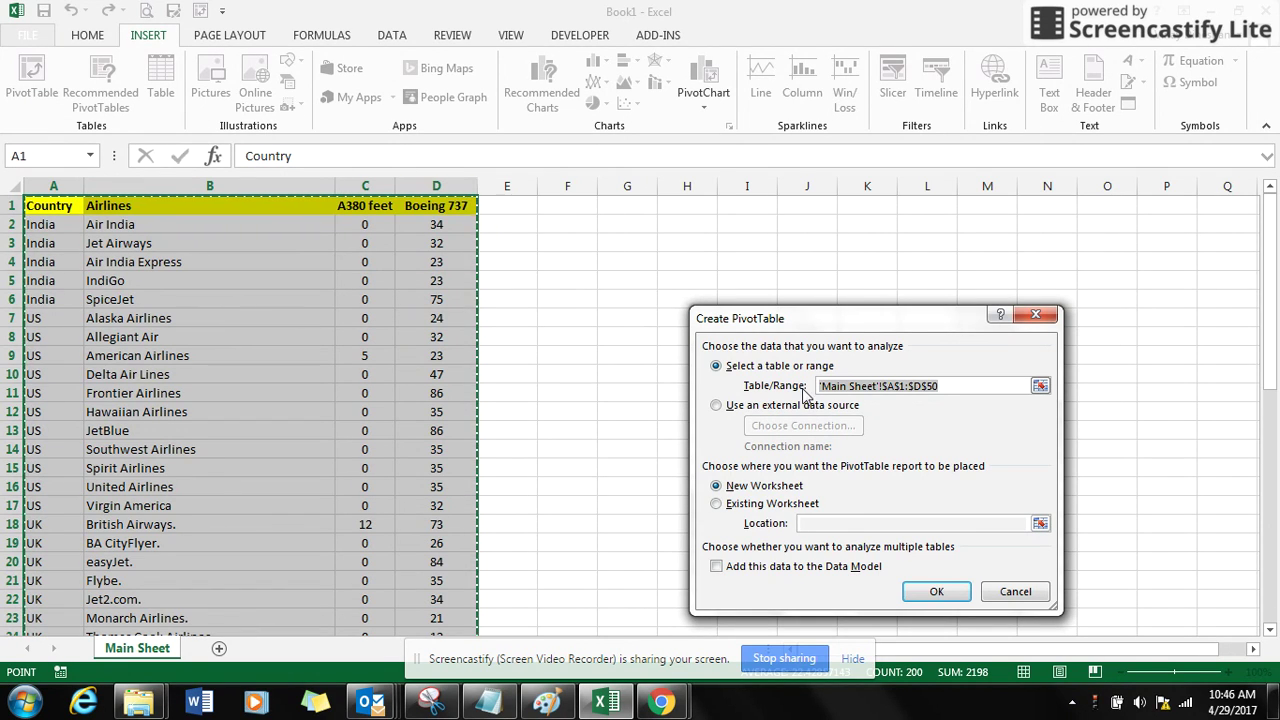
left_click(930, 592)
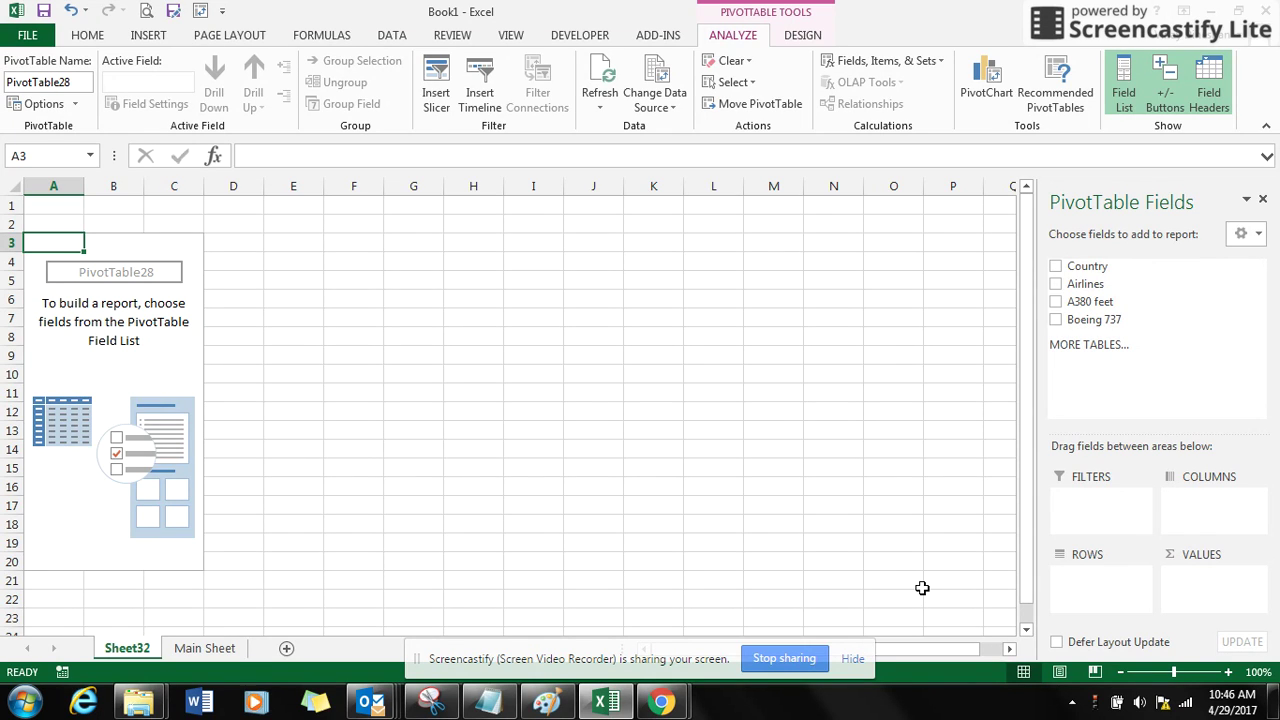
- Rename the new PivotTable worksheet as Pivot
double_click(143, 648)
type("Pivot")
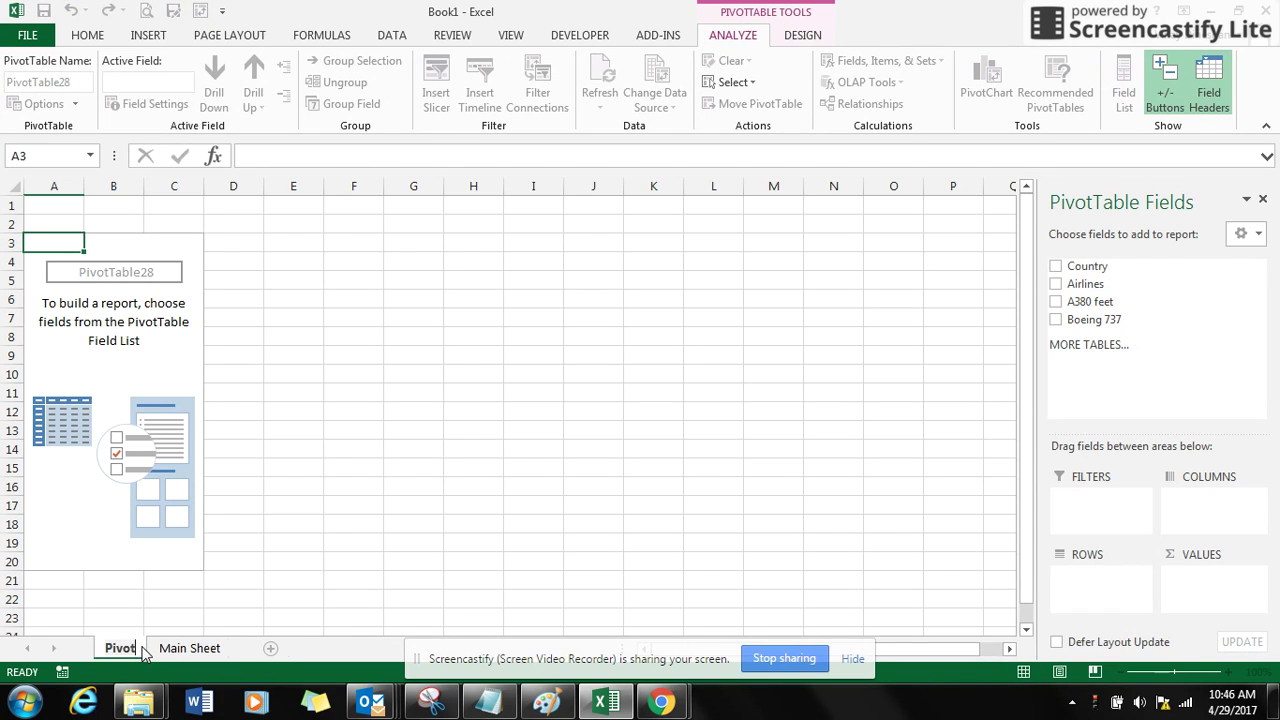
left_click(235, 603)
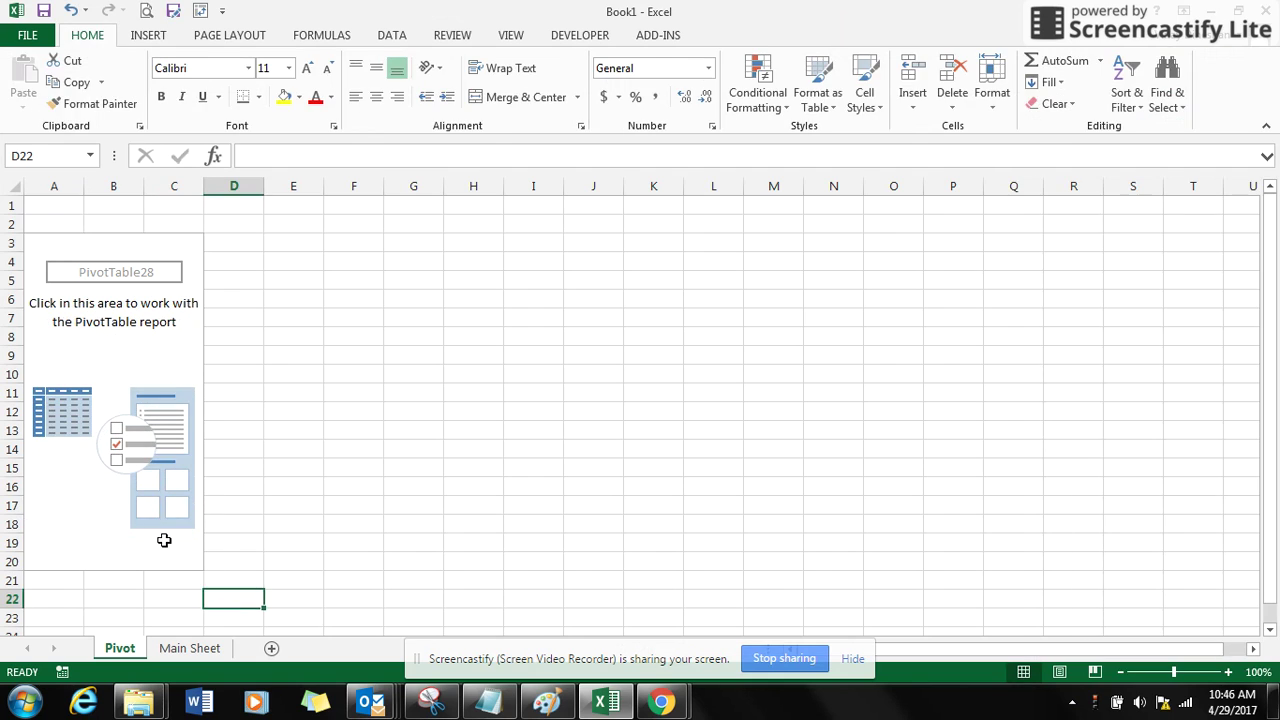
- Lay out the PivotTable with Airlines as rows, sums of A380 feet and Boeing 737 as values, and Country as the report filter
left_click(164, 540)
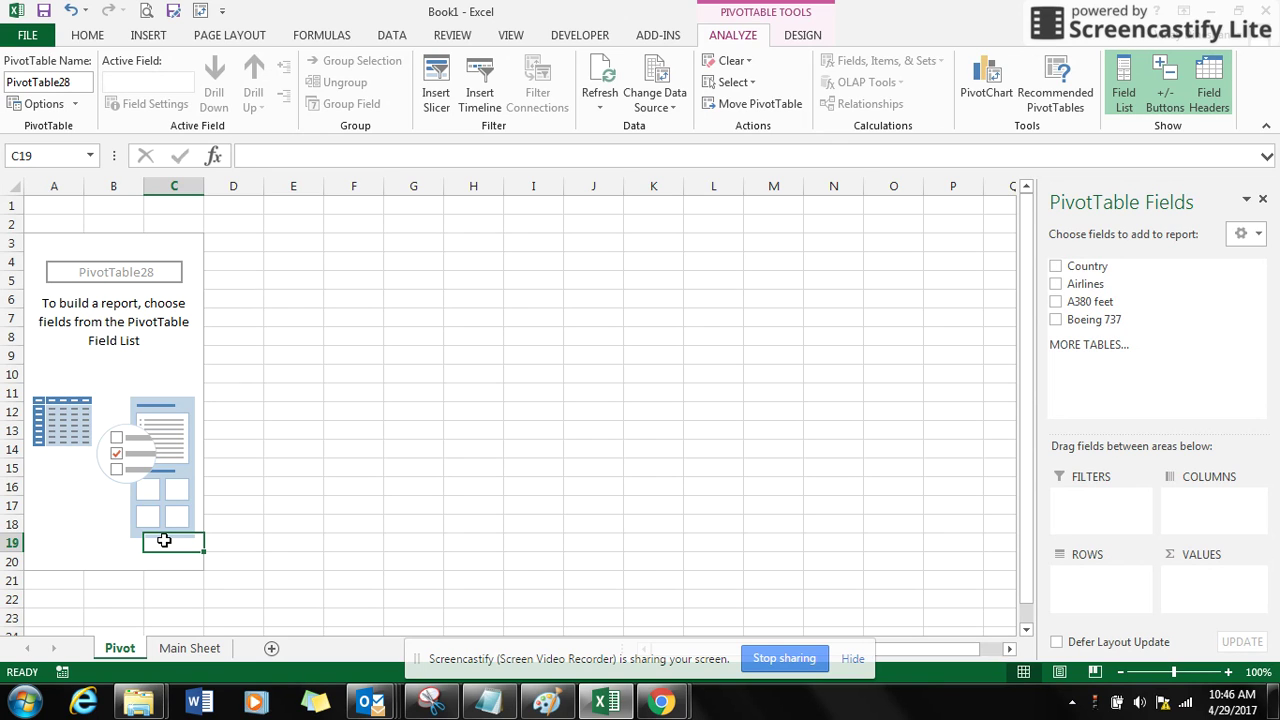
left_click(1053, 301)
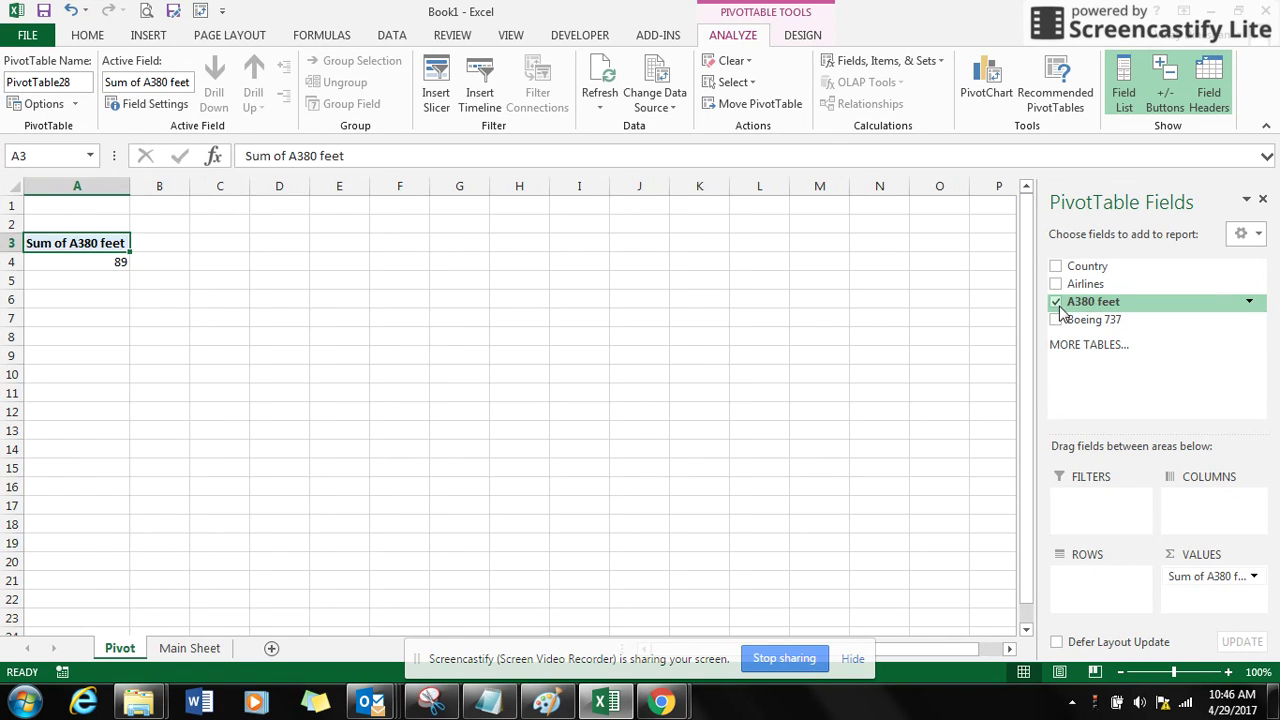
left_click(1056, 320)
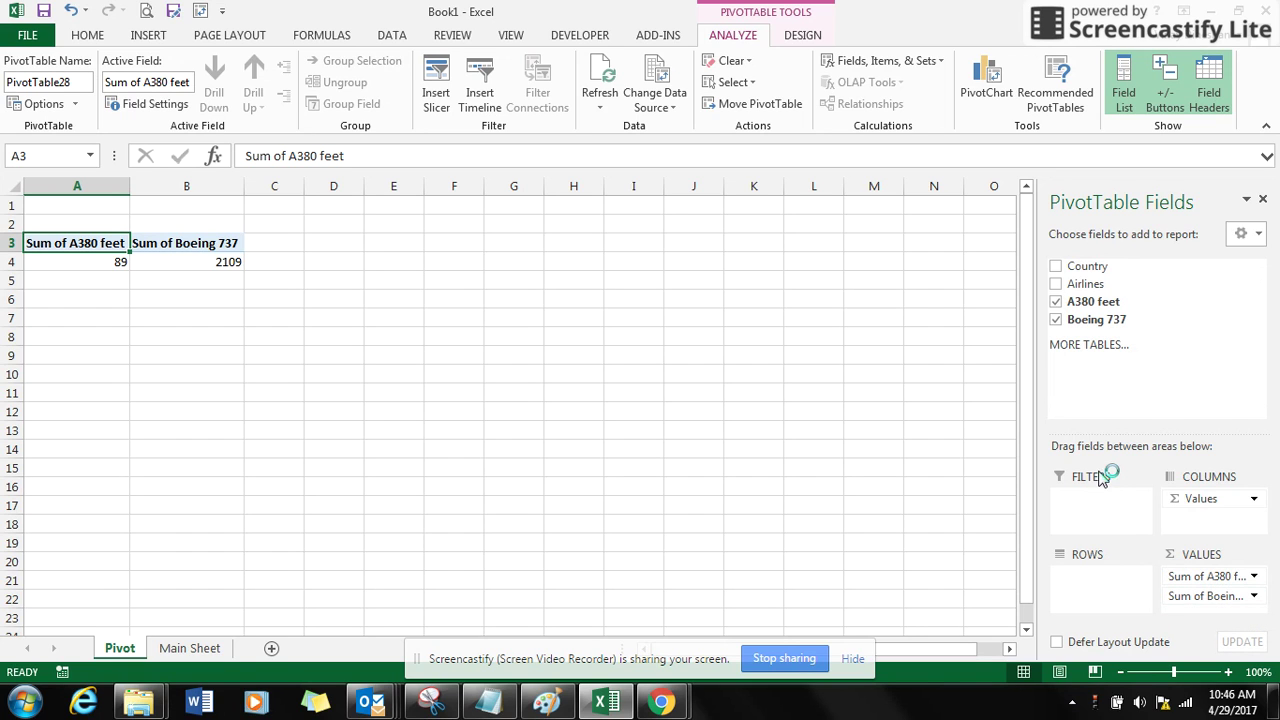
left_click(1056, 285)
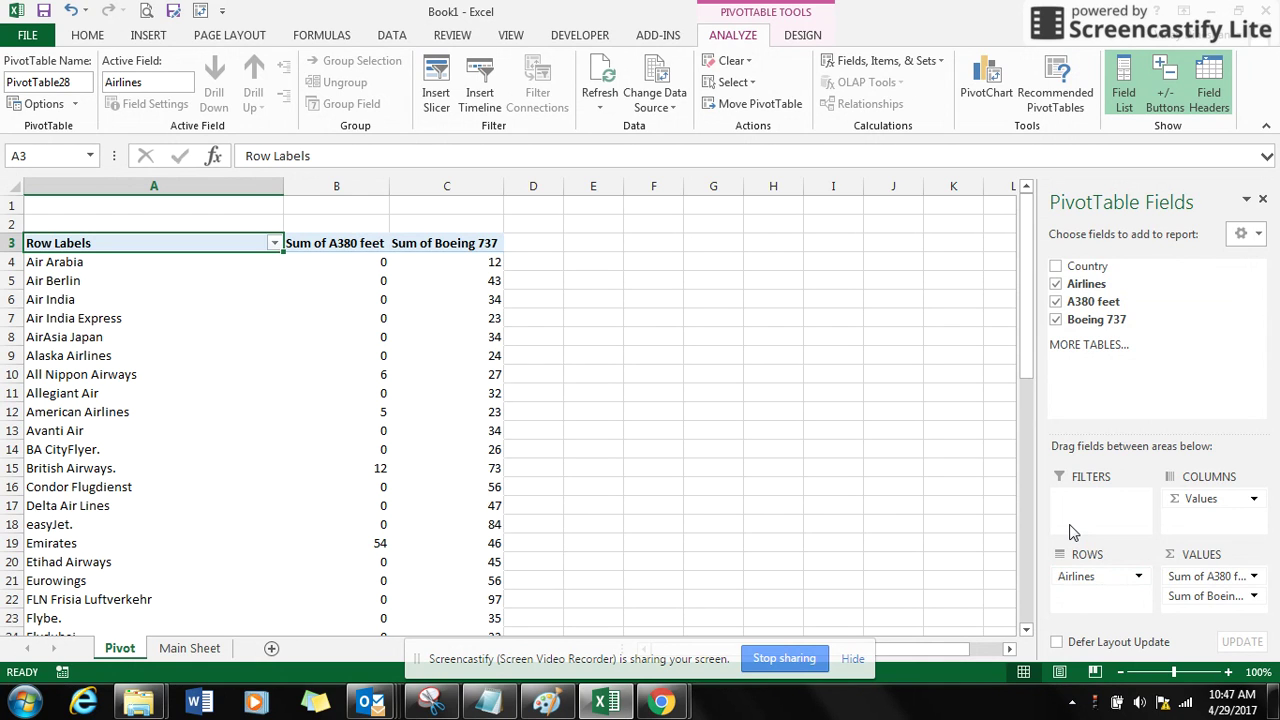
left_click(1056, 267)
left_click_drag(1078, 596, 1087, 505)
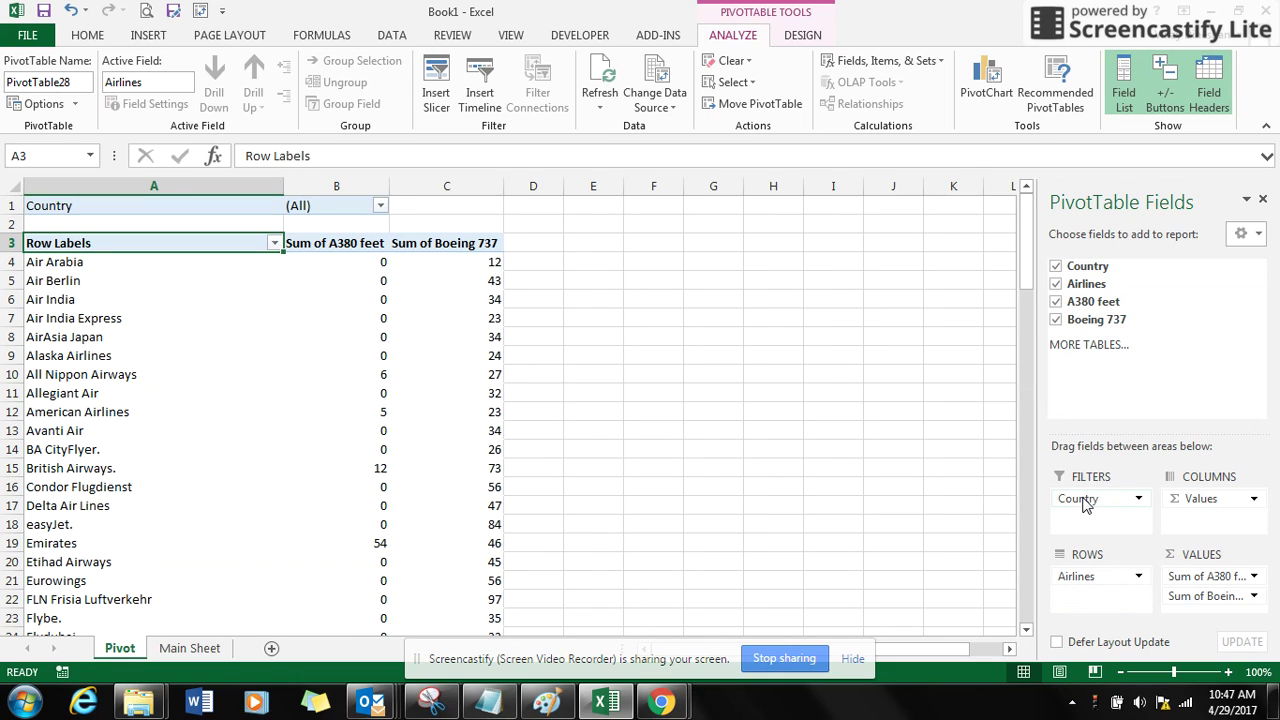
- Filter the PivotTable by Country to show only Germany
left_click(381, 209)
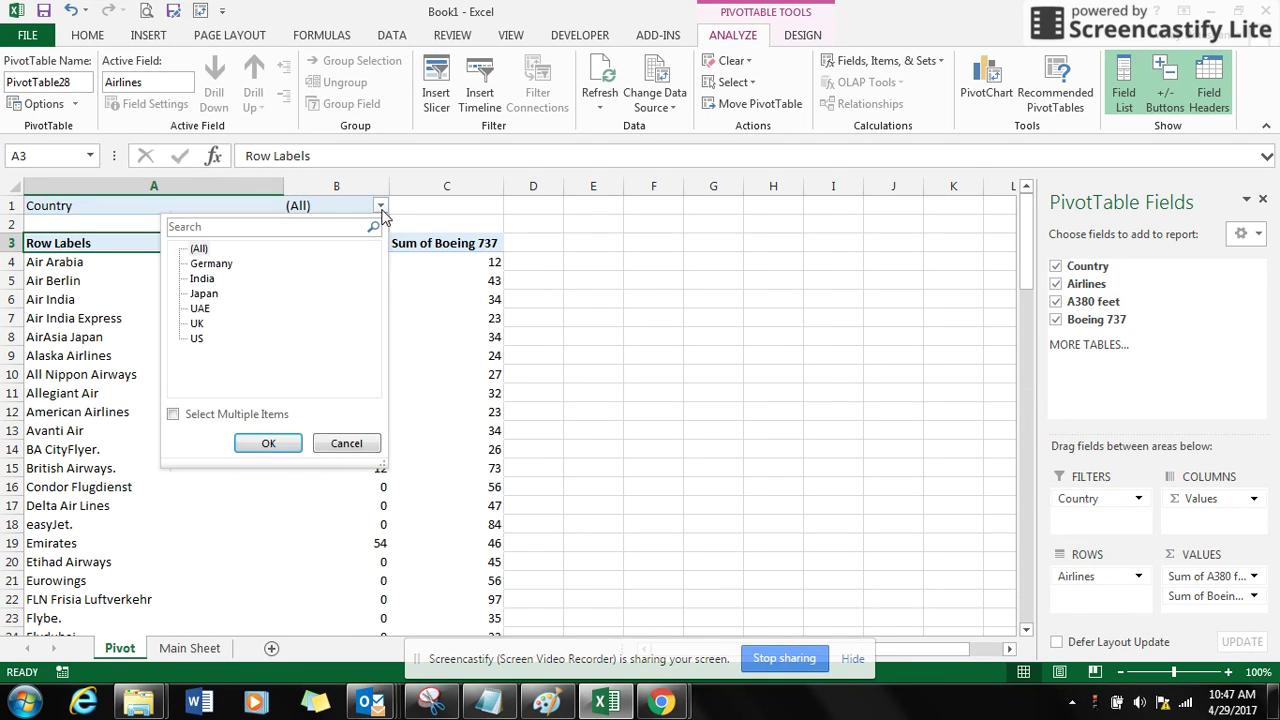
left_click(211, 266)
left_click(270, 440)
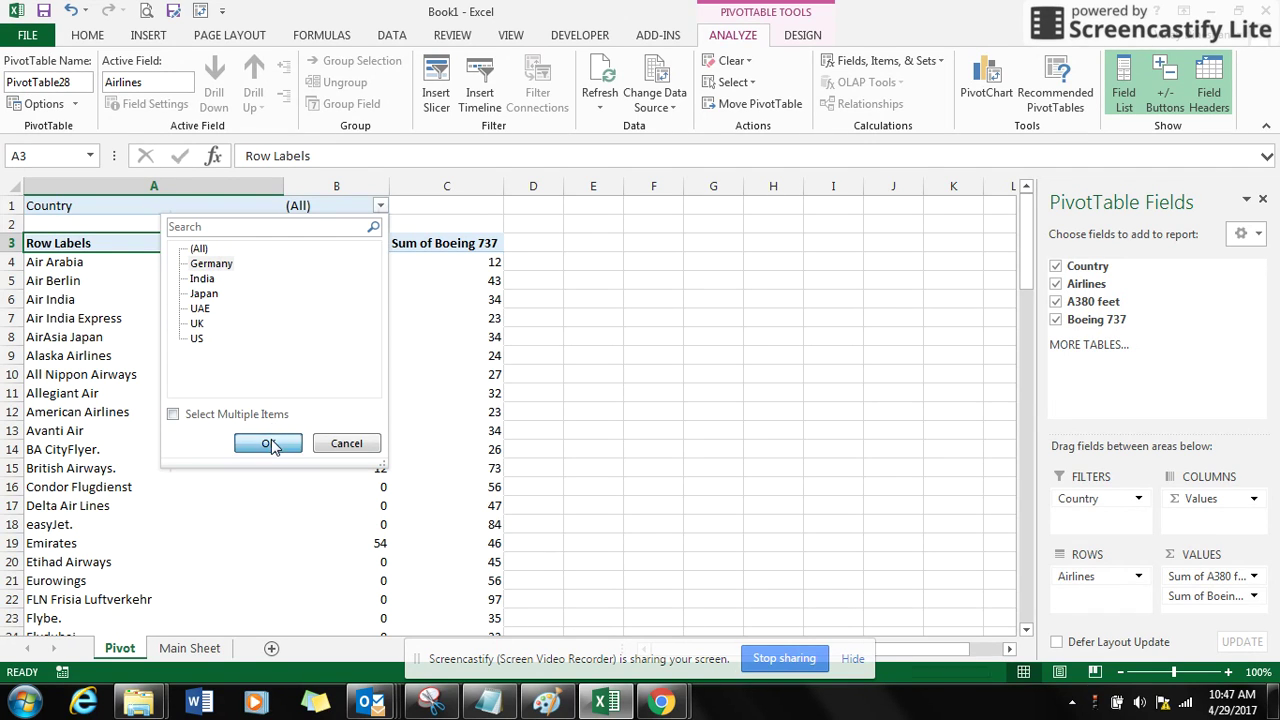
- Set the PivotTable's Country filter to Japan
left_click(381, 206)
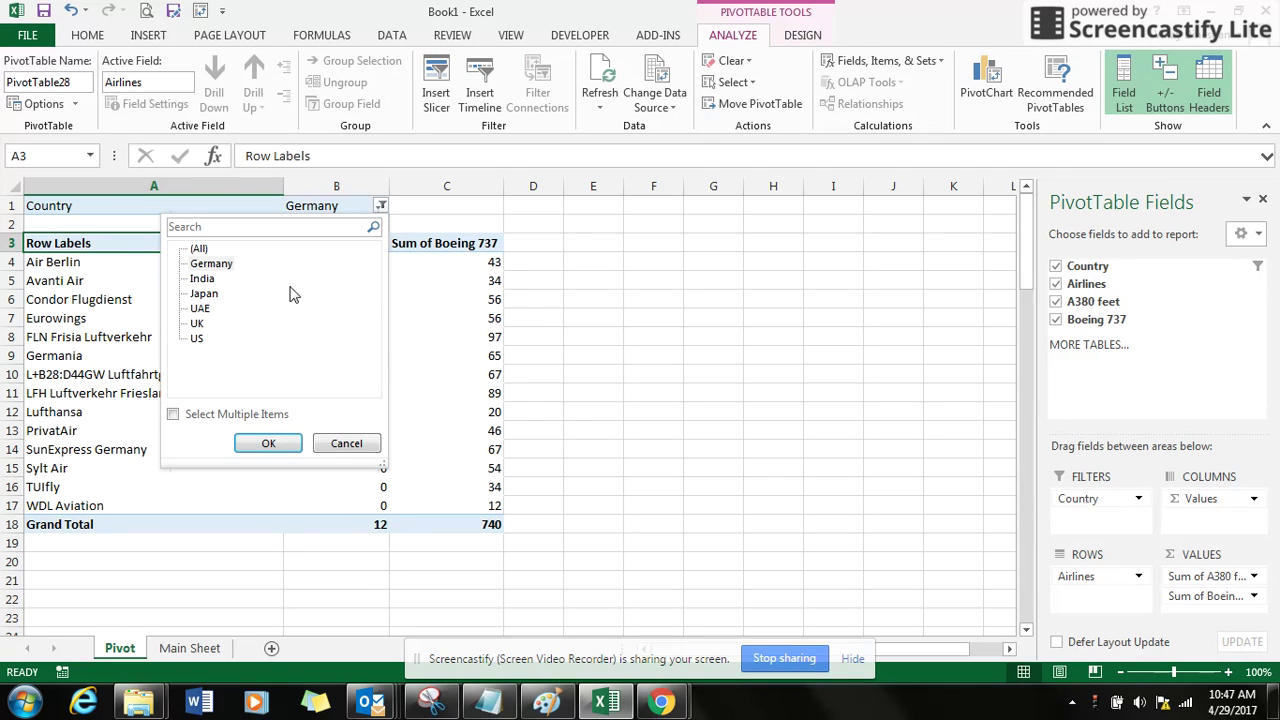
left_click(206, 294)
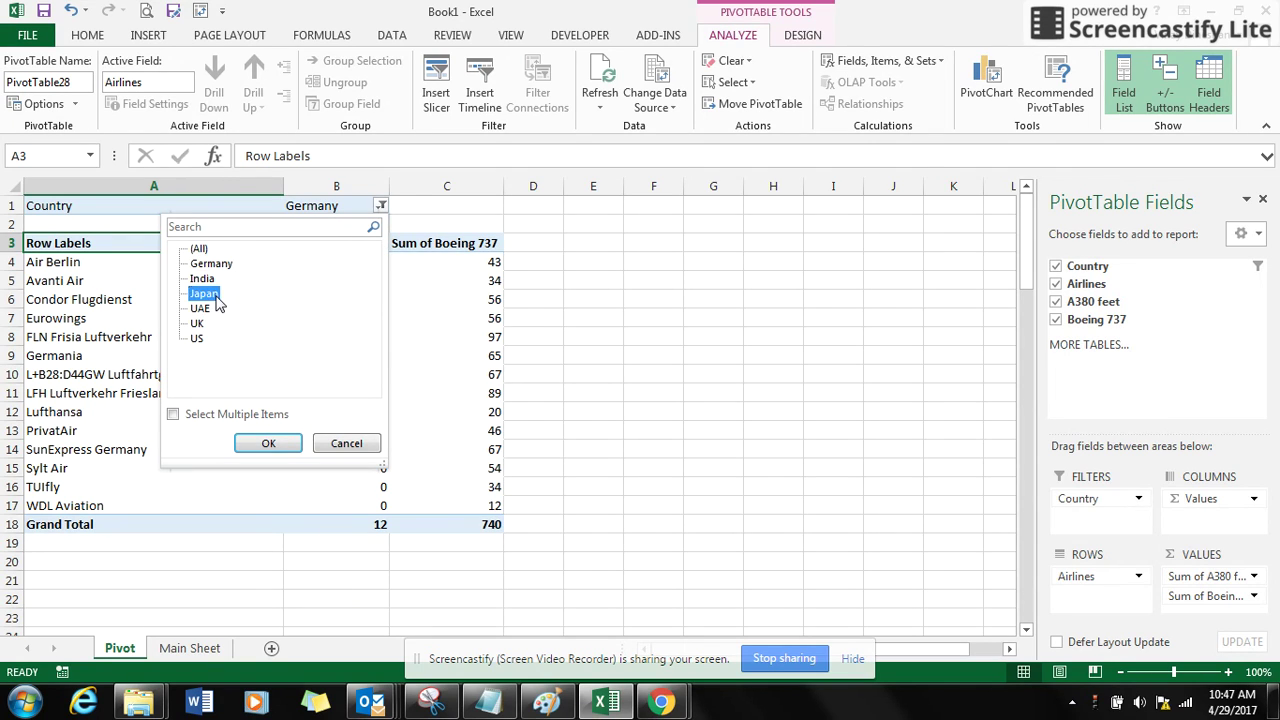
left_click(270, 444)
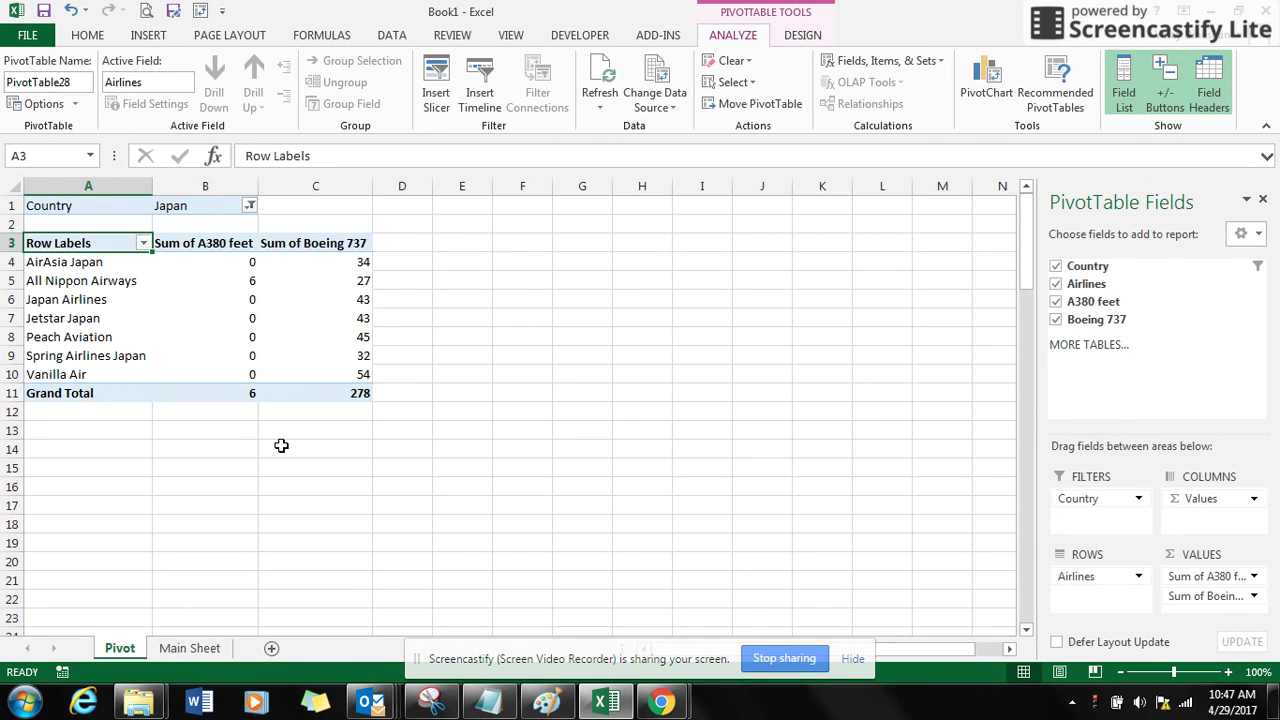
- Copy the Japan results in A3:C11, including the grand total, to a new worksheet starting at cell B8
left_click_drag(350, 394, 85, 247)
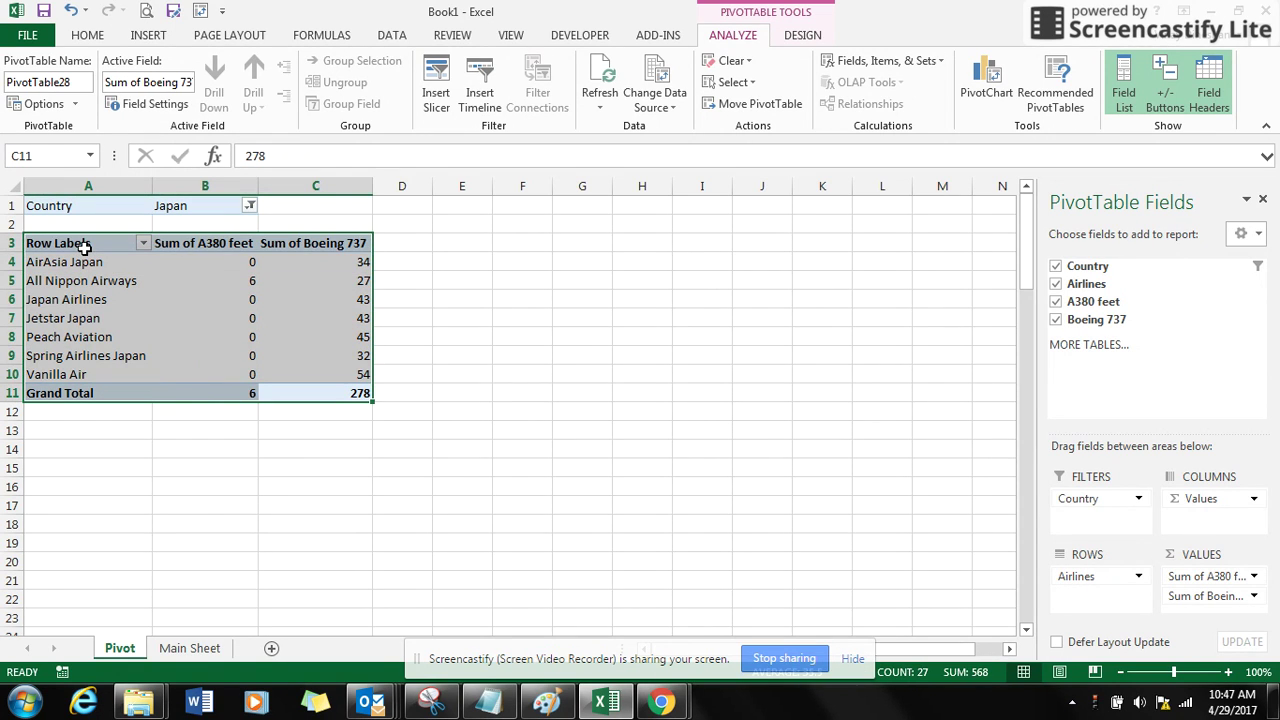
key("ctrl+c")
left_click(264, 654)
left_click(103, 339)
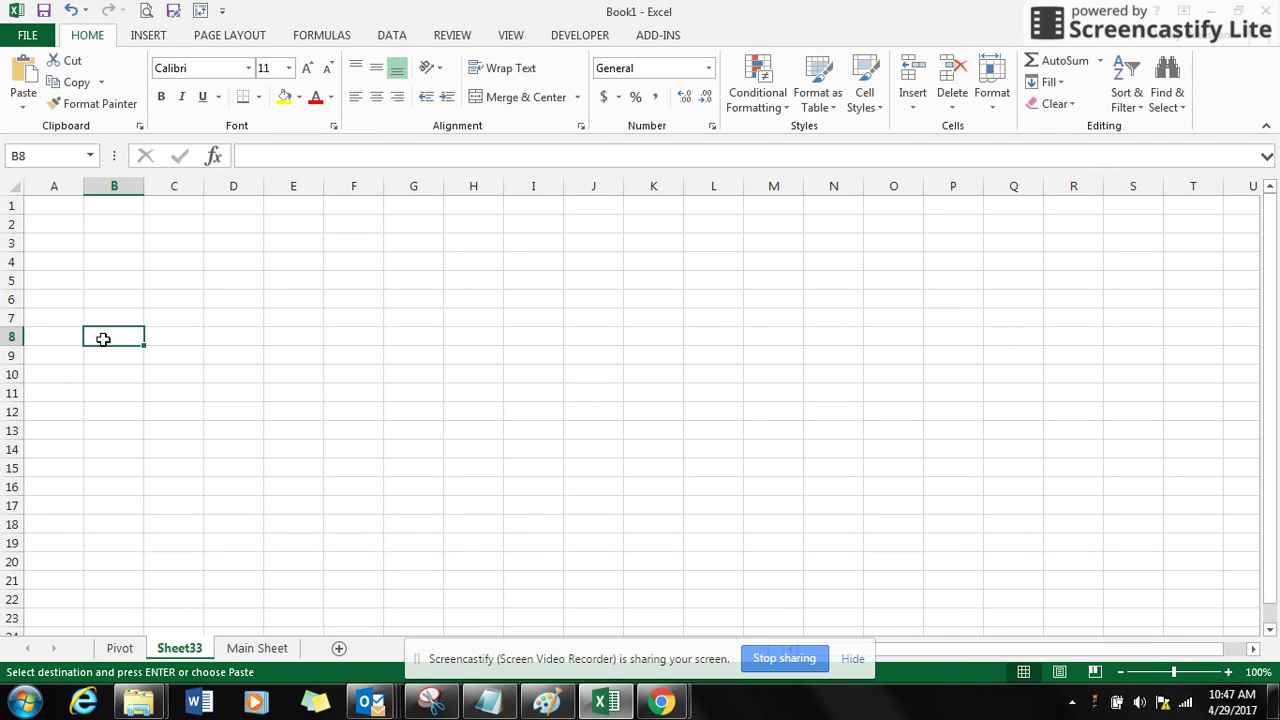
key("ctrl+v")
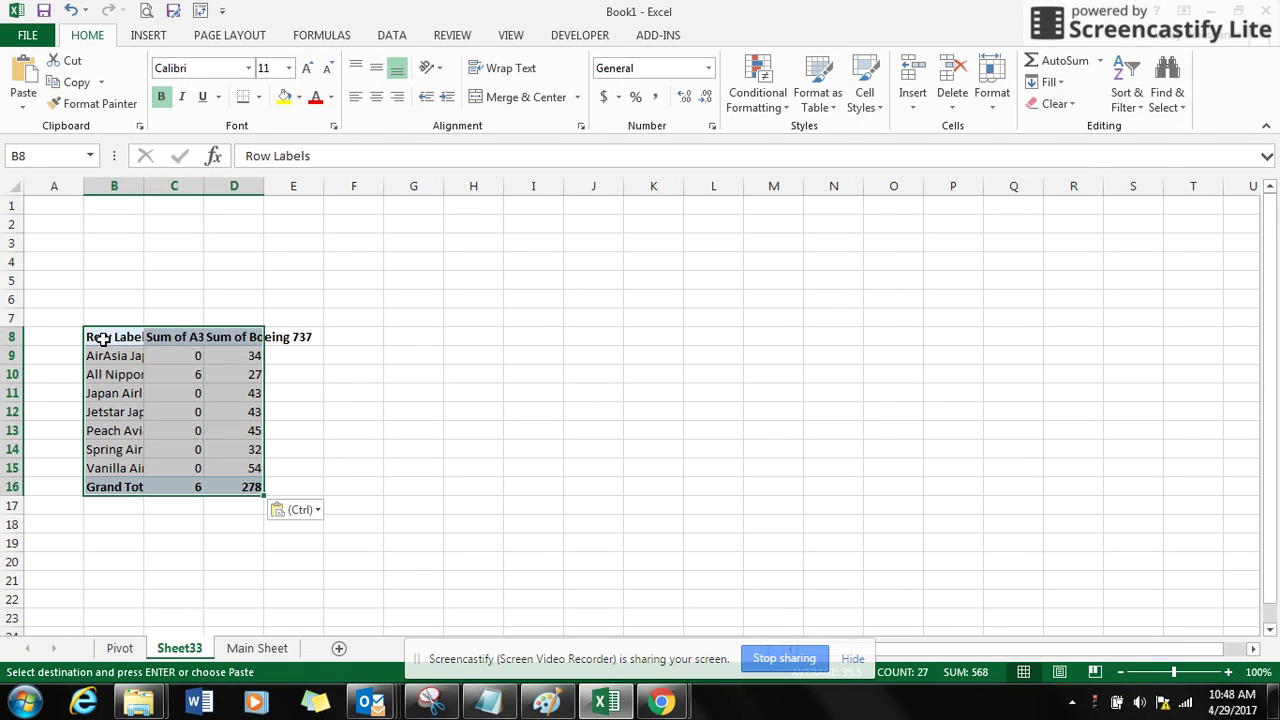
- Generate a separate worksheet for each country from the Pivot sheet with Show Report Filter Pages on the Country field
left_click(121, 651)
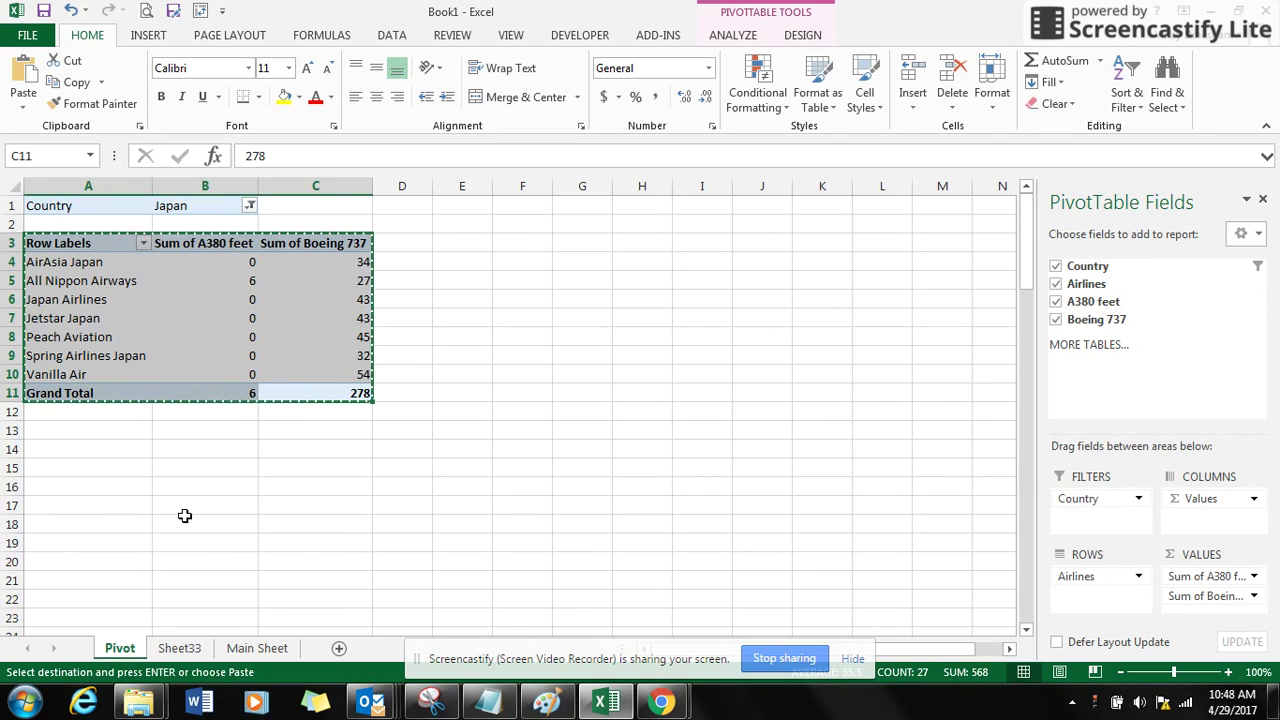
left_click(733, 36)
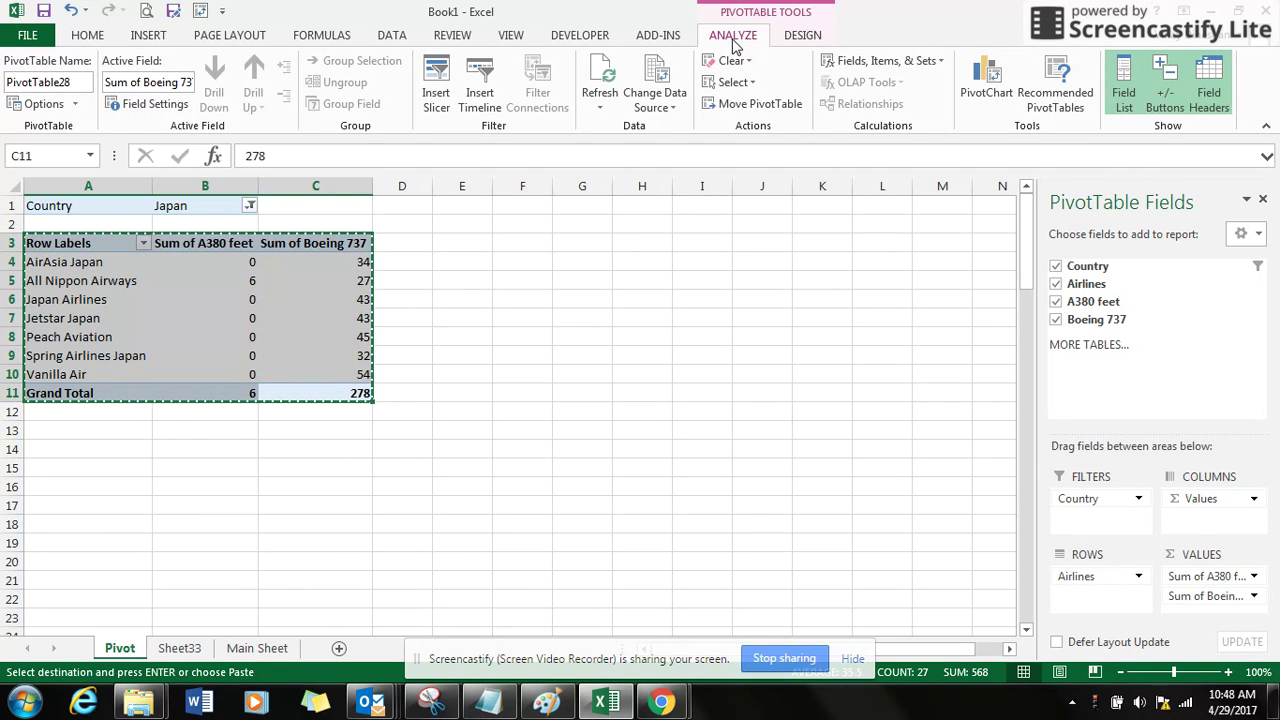
left_click(72, 106)
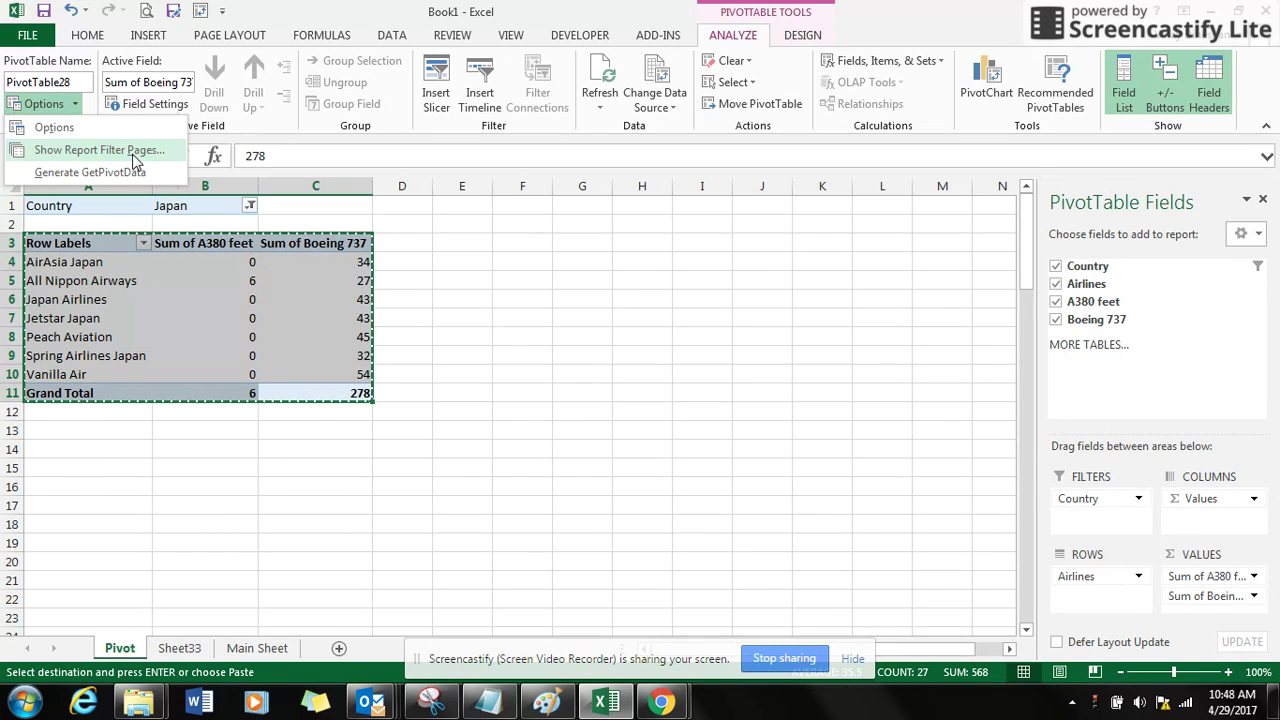
left_click(135, 152)
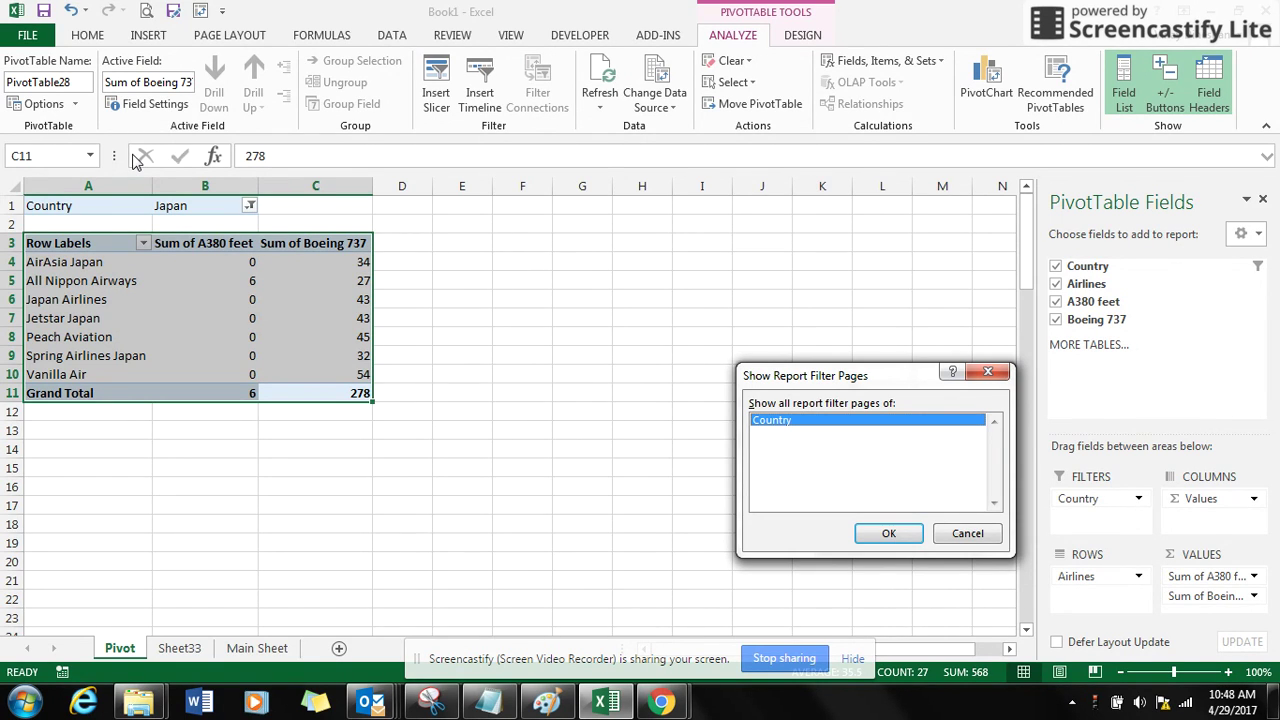
left_click(888, 533)
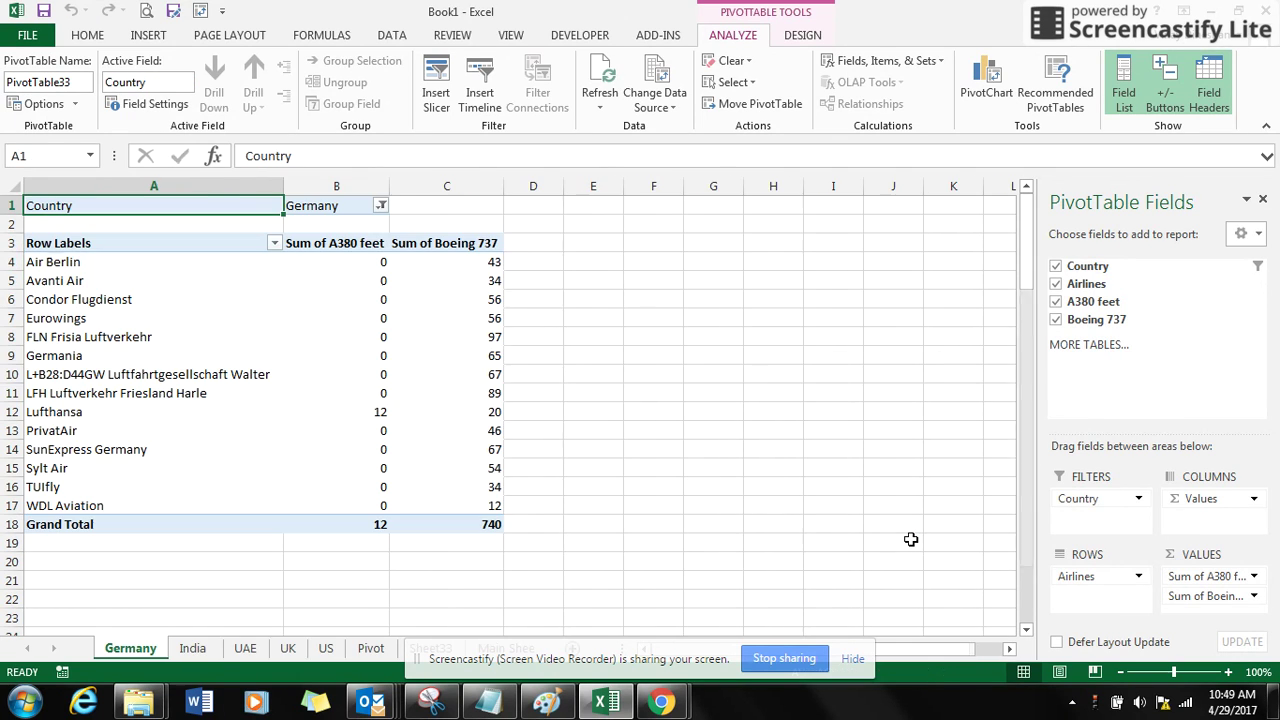
- Review the generated country worksheets, including India, UAE, UK, US and Germany, to check each one's airline figures
left_click(192, 650)
left_click(245, 650)
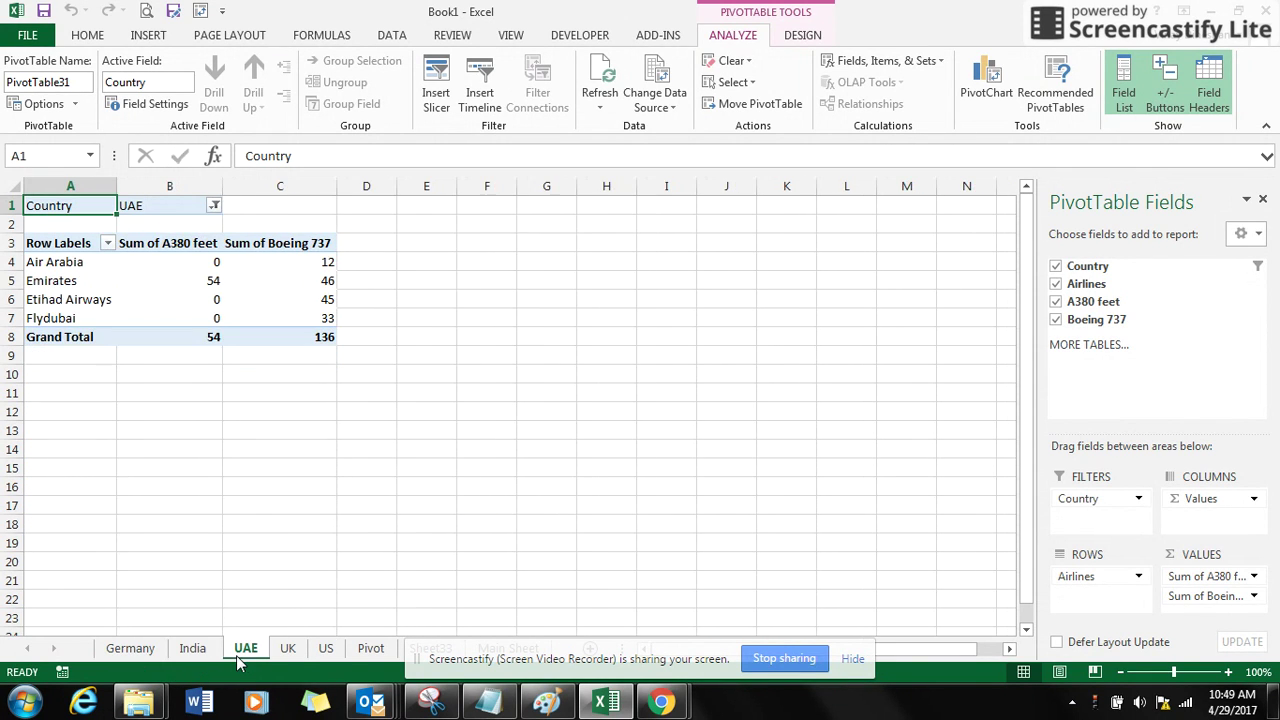
left_click(298, 651)
left_click(326, 650)
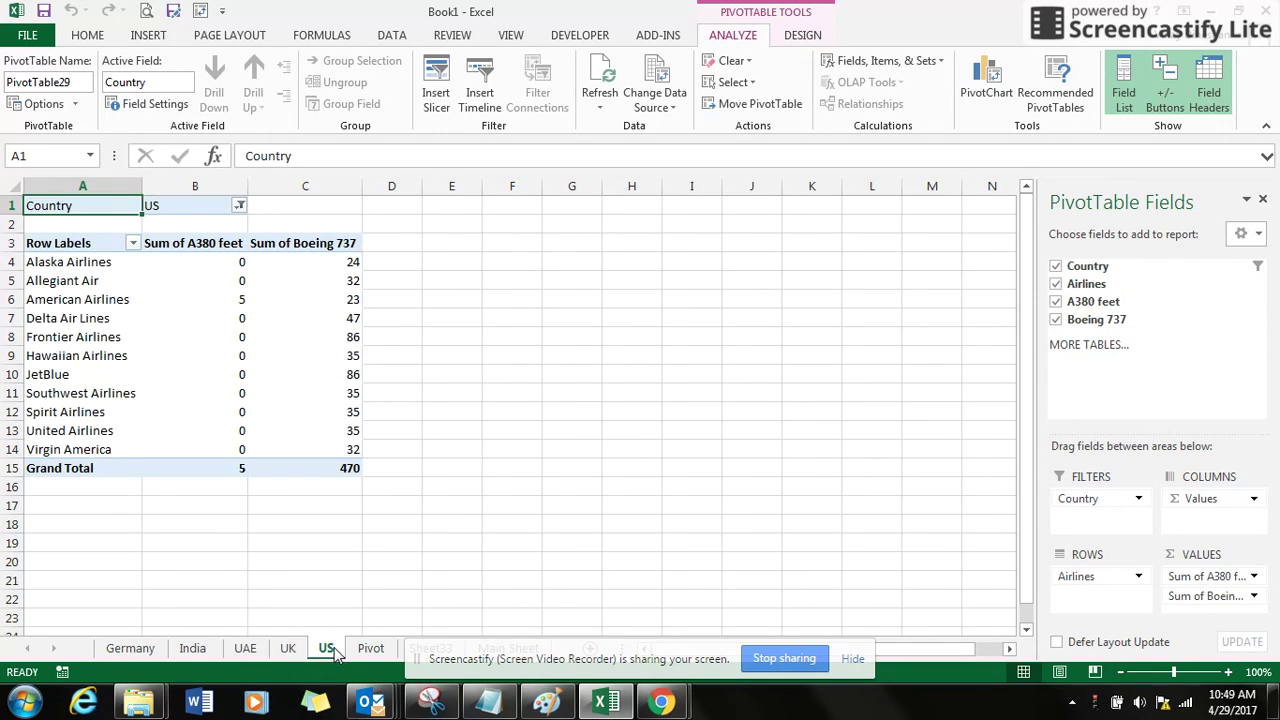
left_click(130, 650)
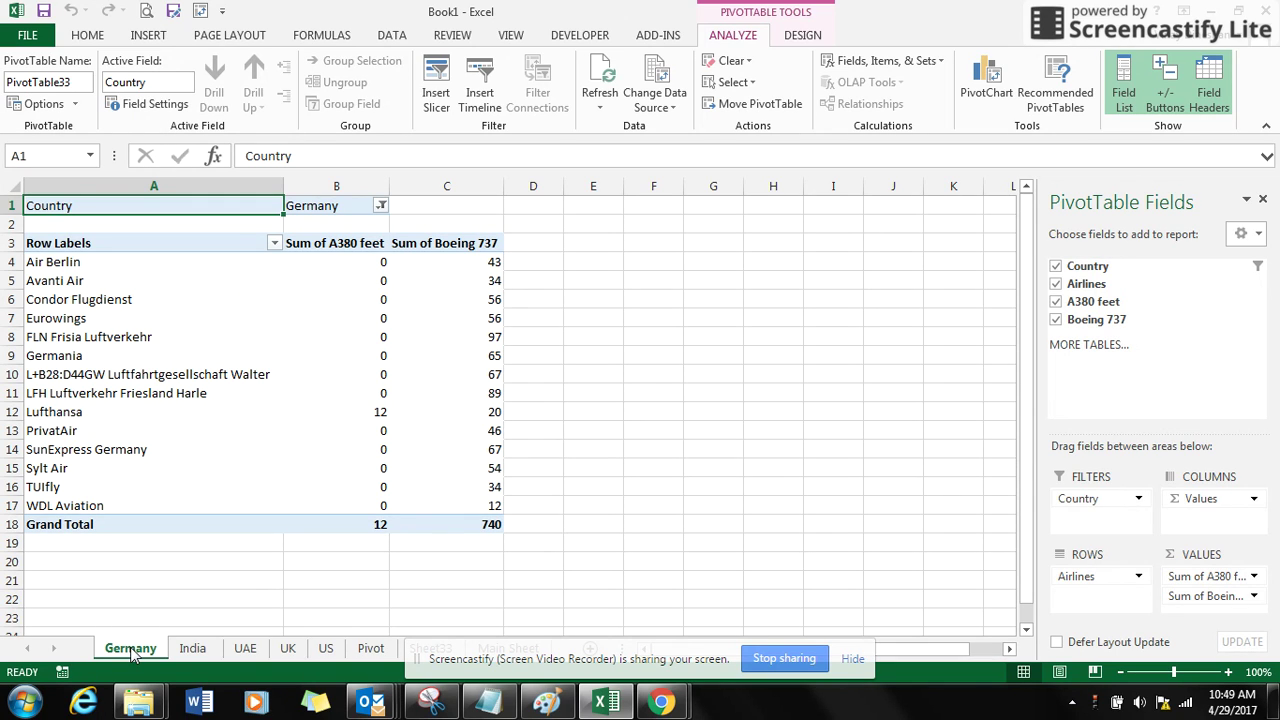
left_click(193, 650)
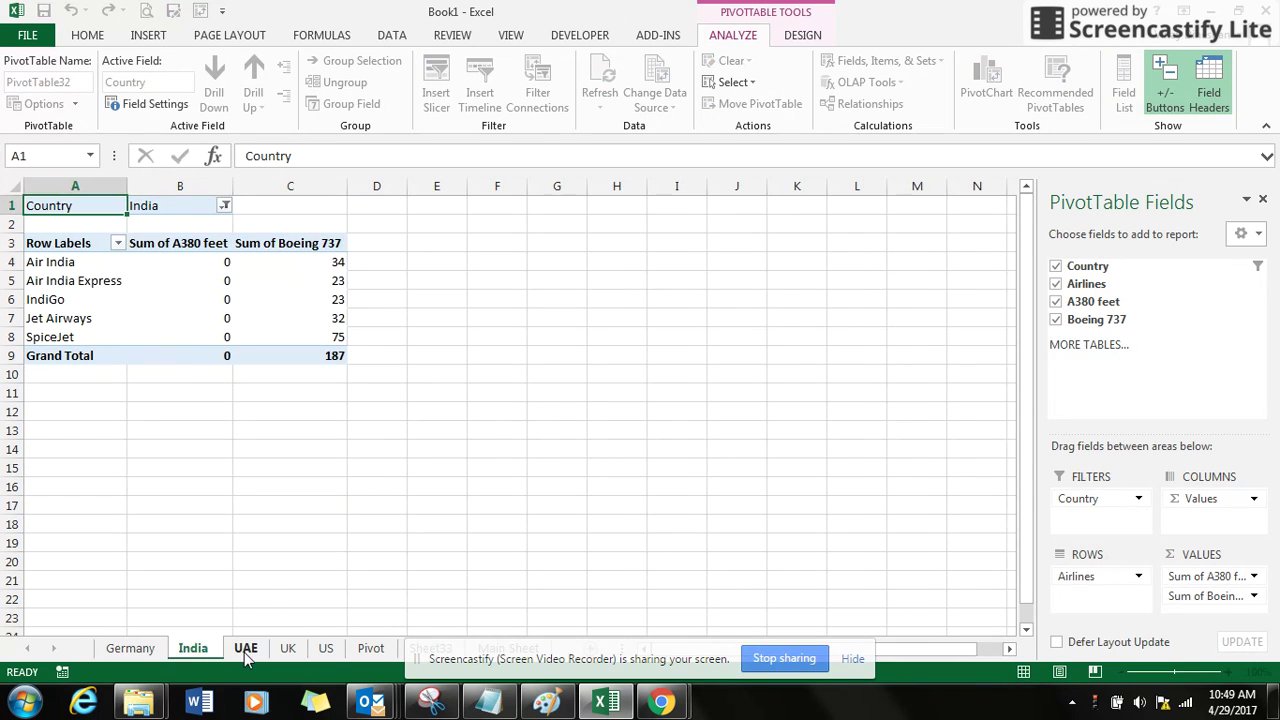
left_click(246, 650)
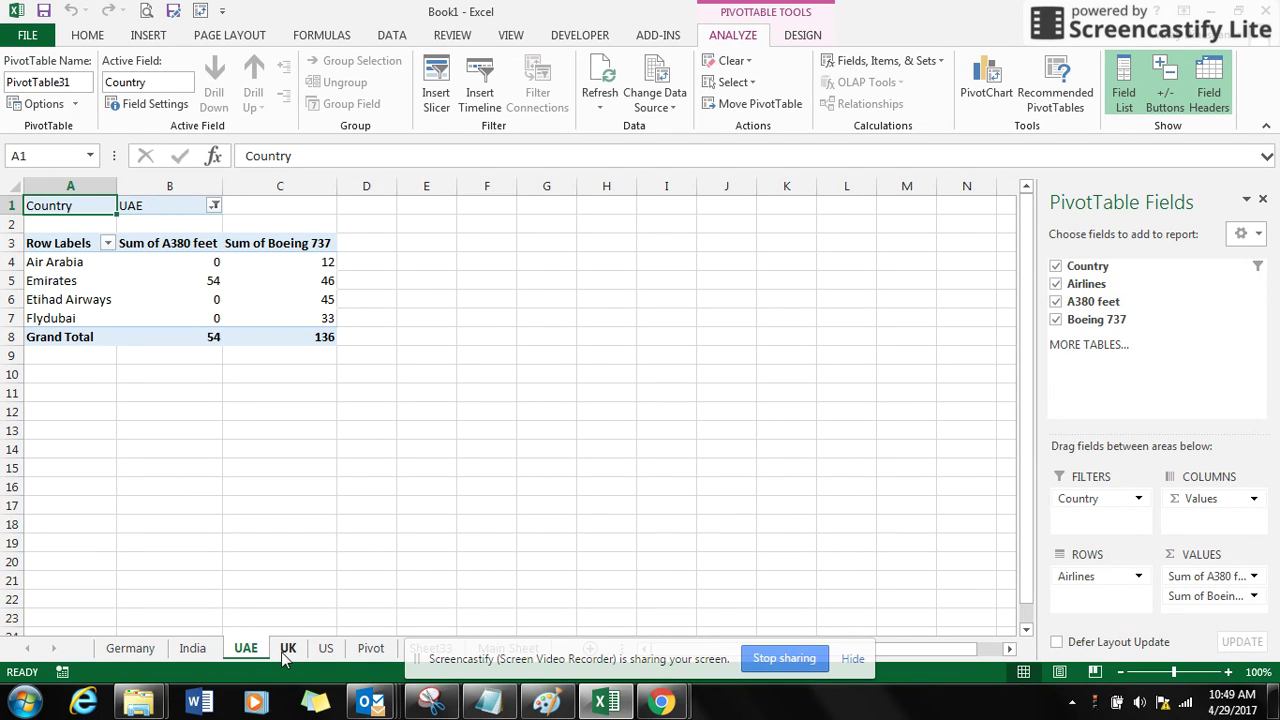